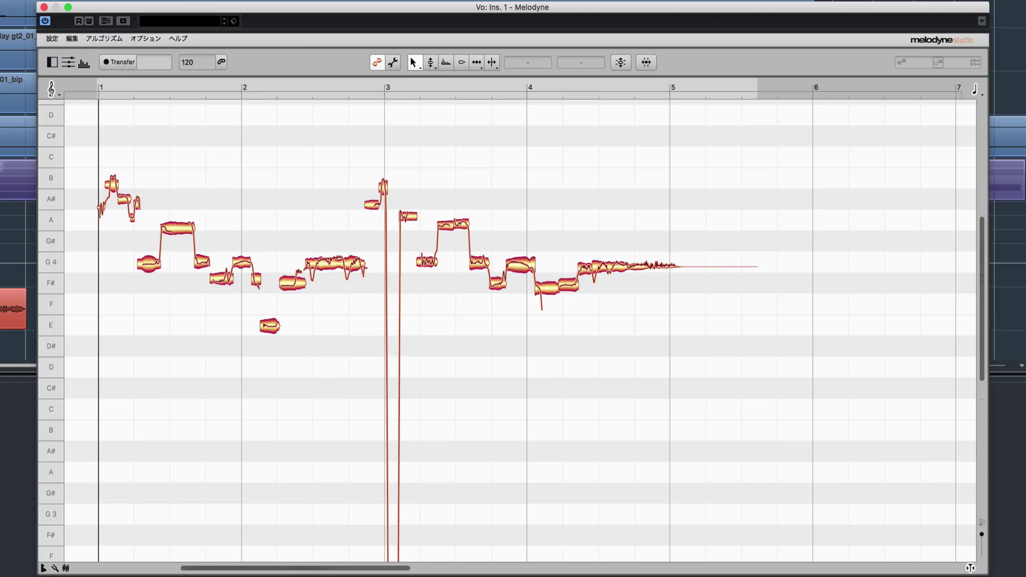
# Show the scale rulers for the Indian Ravanhatta track, adjust the scale detection slider and apply the scale analysis (分析を適用).
pyautogui.press('space')
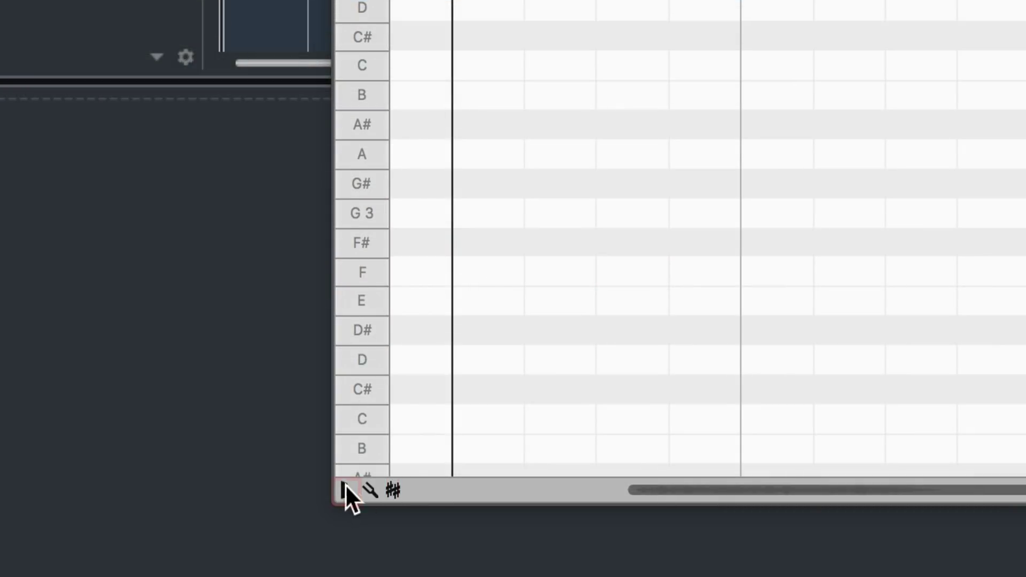
pyautogui.click(343, 483)
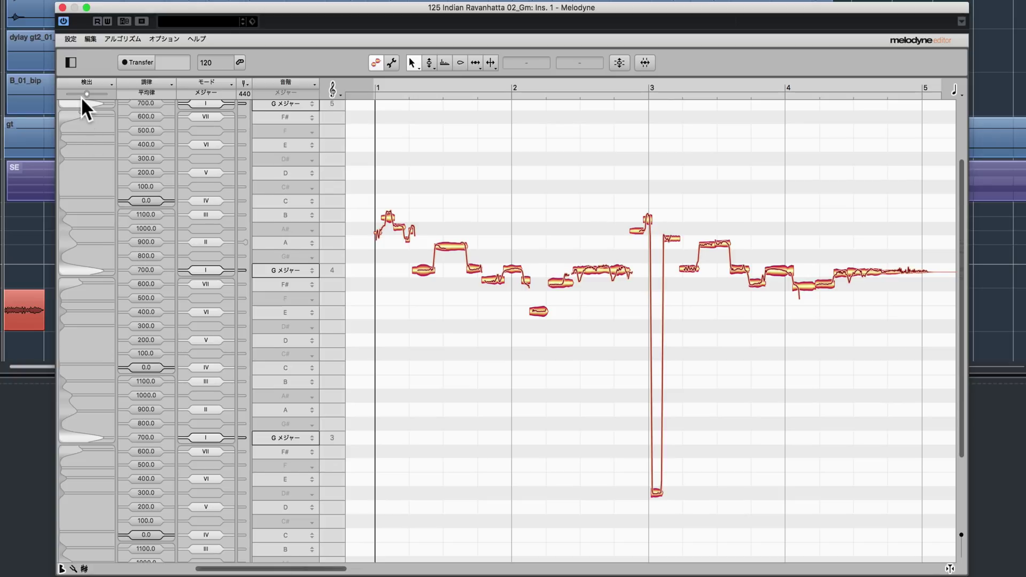
pyautogui.moveTo(83, 95)
pyautogui.mouseDown()
pyautogui.moveTo(73, 95)
pyautogui.moveTo(91, 96)
pyautogui.mouseUp()
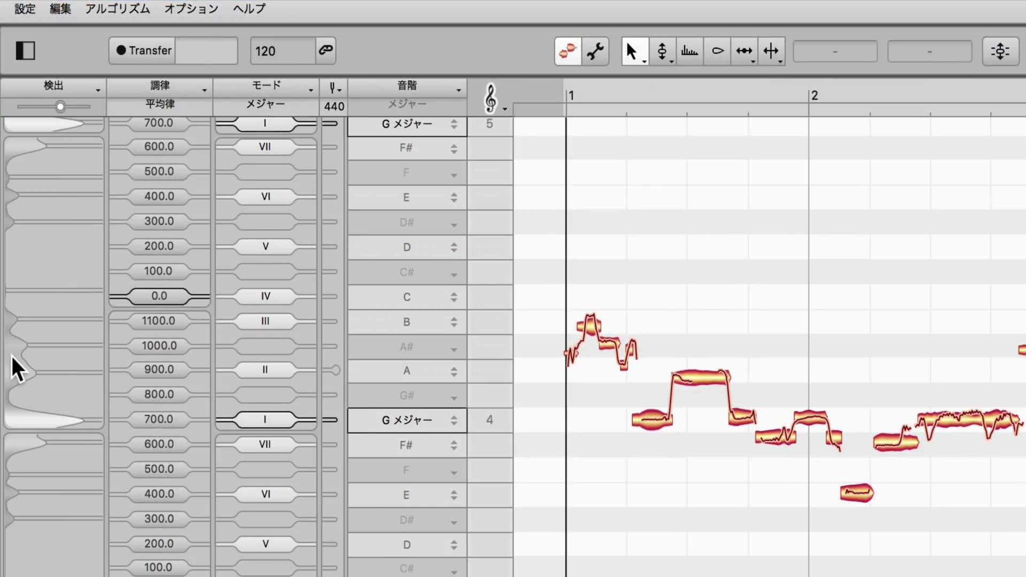
pyautogui.rightClick(12, 357)
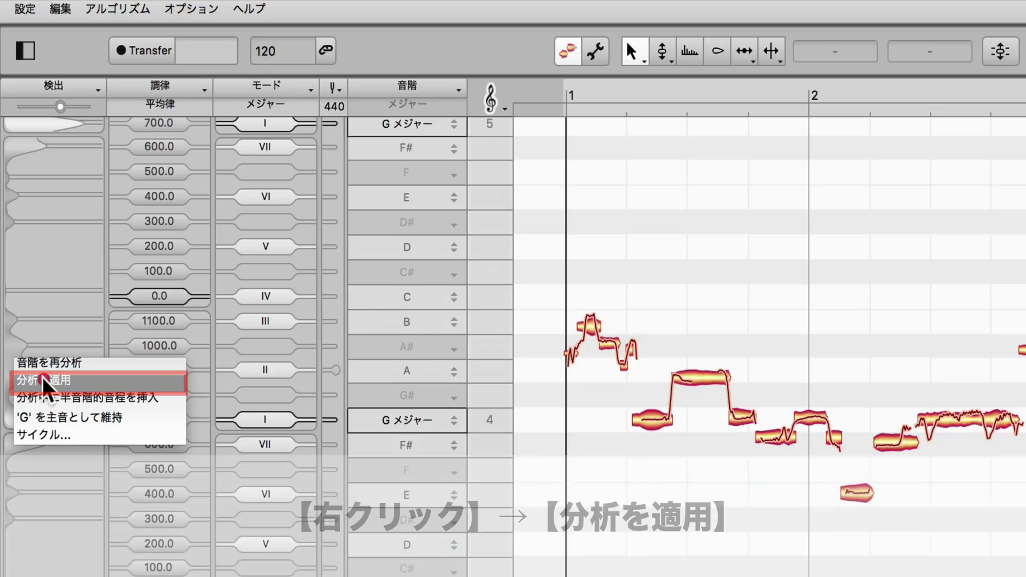
pyautogui.click(43, 377)
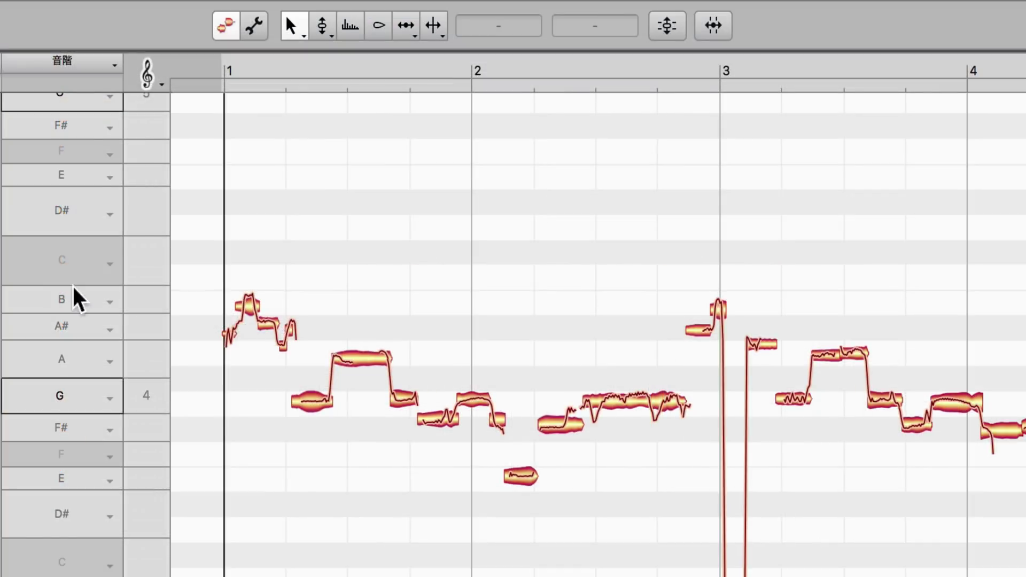
# Set the pitch grid to display pitch lines (ピッチライン) and turn on scale snap (音階スナップ).
pyautogui.rightClick(149, 86)
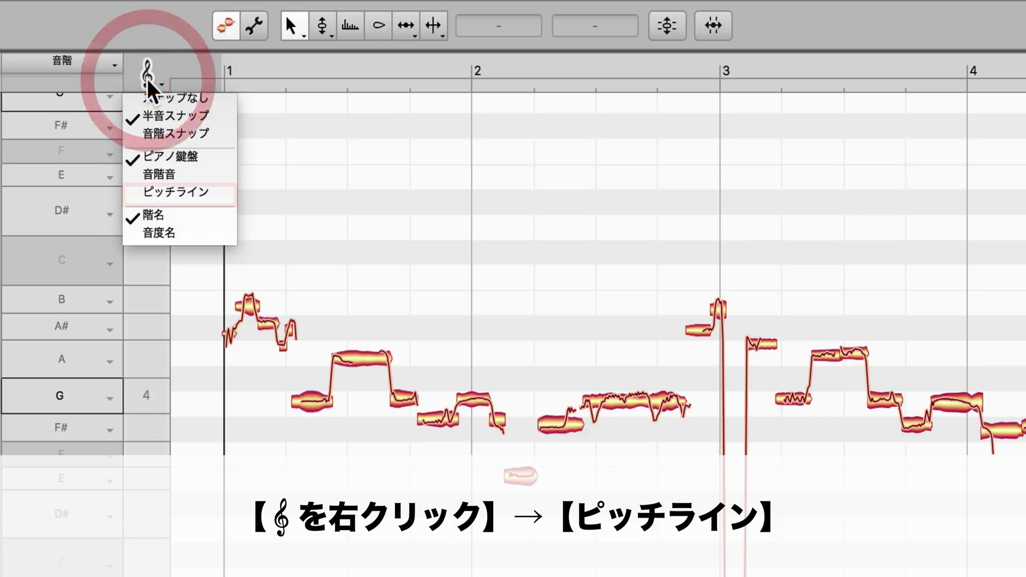
pyautogui.click(172, 194)
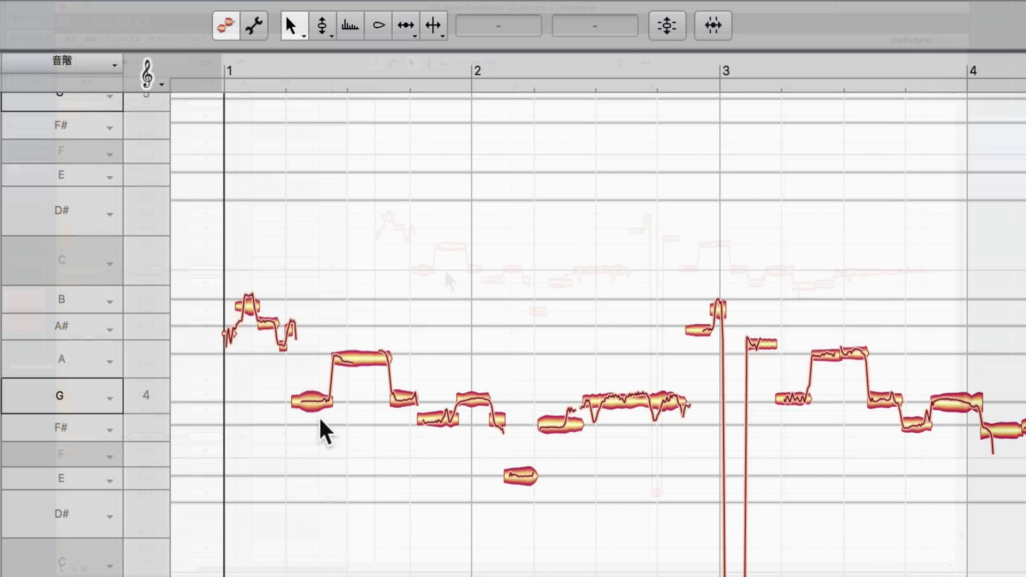
pyautogui.rightClick(150, 80)
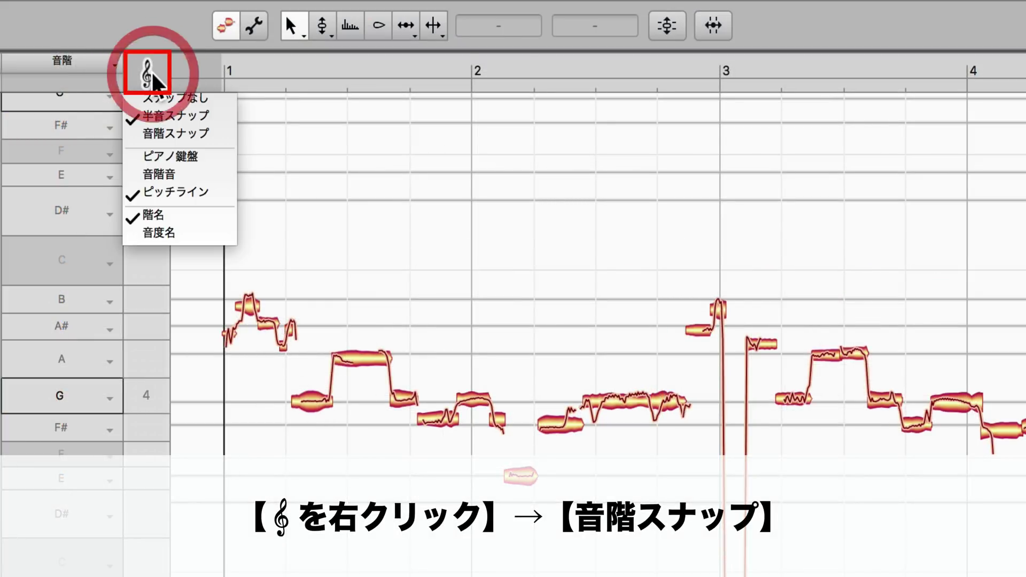
pyautogui.click(158, 134)
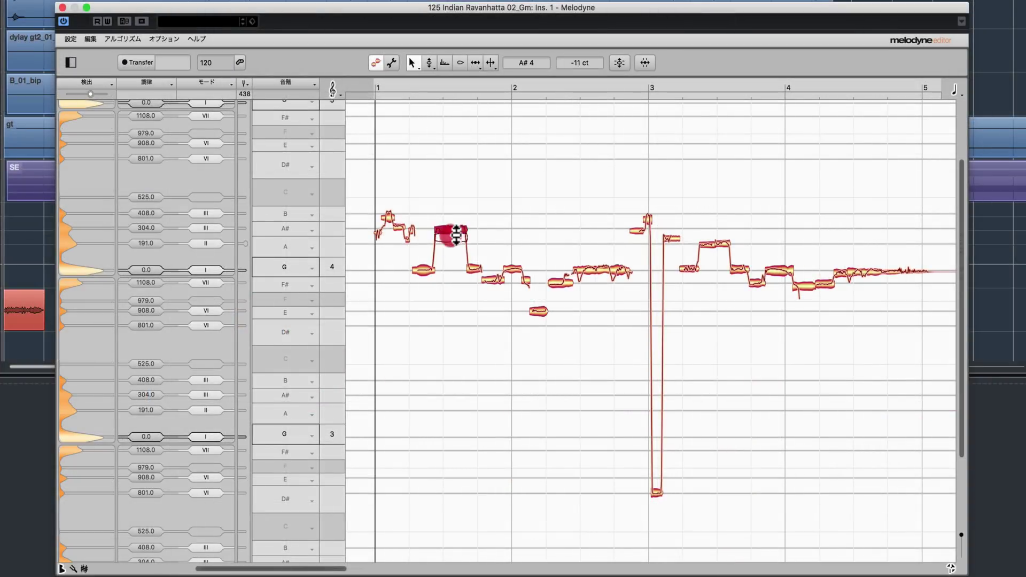
# Move the long note in bar 1 to A4, then reanalyze the scale from the selected notes around bars 1 and 2.
pyautogui.moveTo(456, 234)
pyautogui.mouseDown()
pyautogui.moveTo(454, 215)
pyautogui.moveTo(457, 243)
pyautogui.mouseUp()
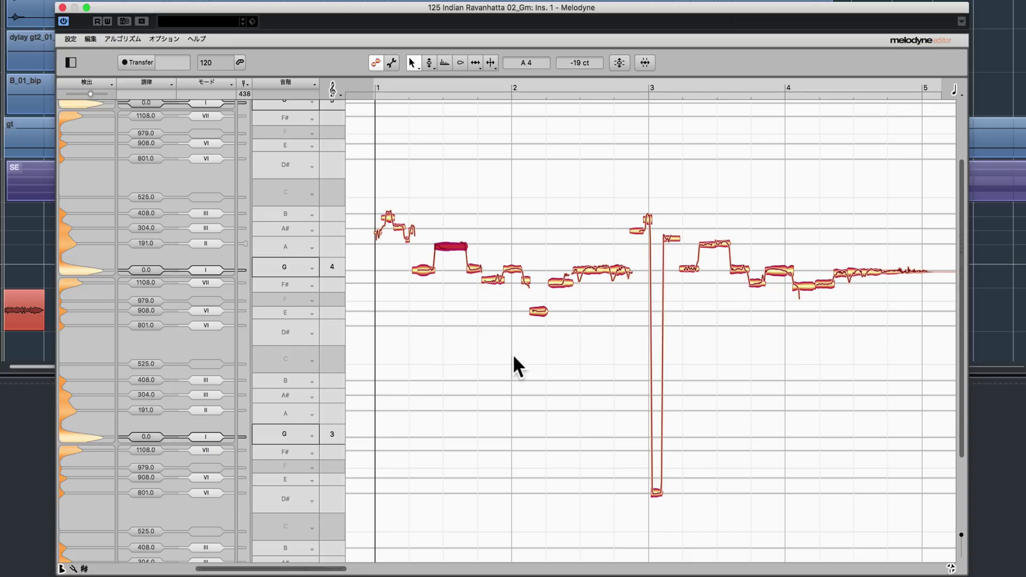
pyautogui.moveTo(394, 245); pyautogui.dragTo(603, 300)
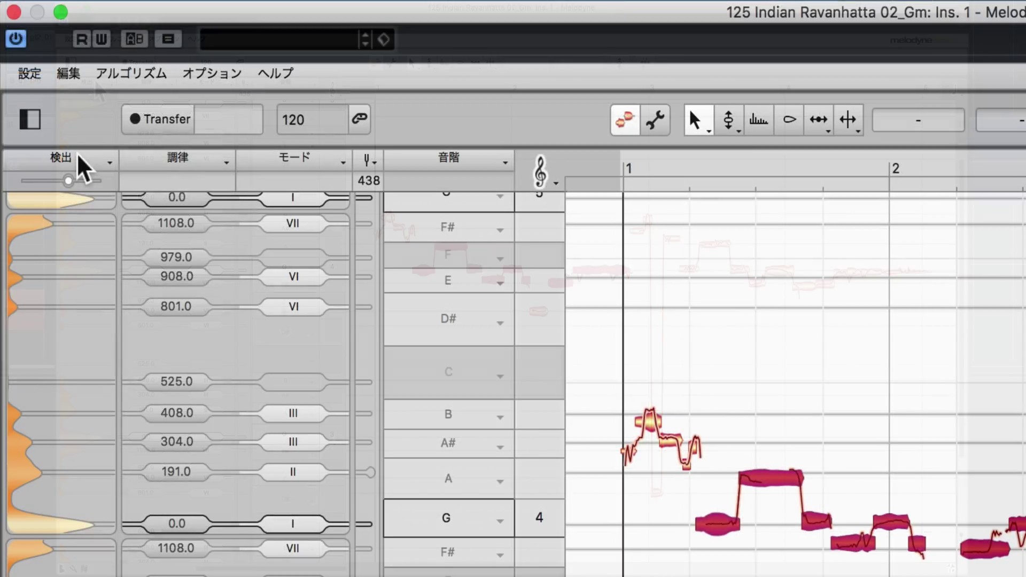
pyautogui.click(92, 82)
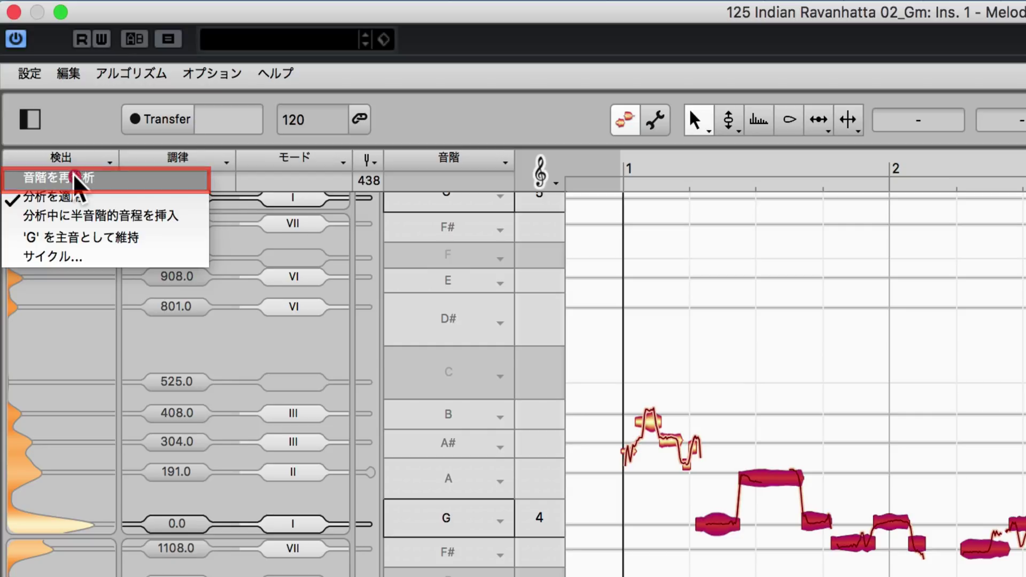
pyautogui.click(74, 177)
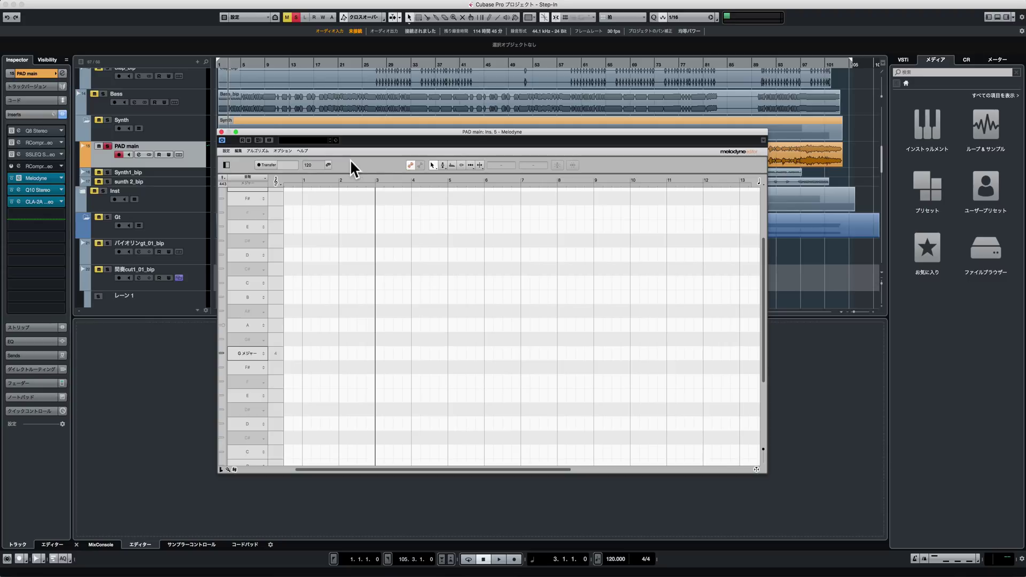
# Transfer the PAD main track's audio into Melodyne by playing the project from bar 3.
pyautogui.click(266, 163)
pyautogui.press('space')
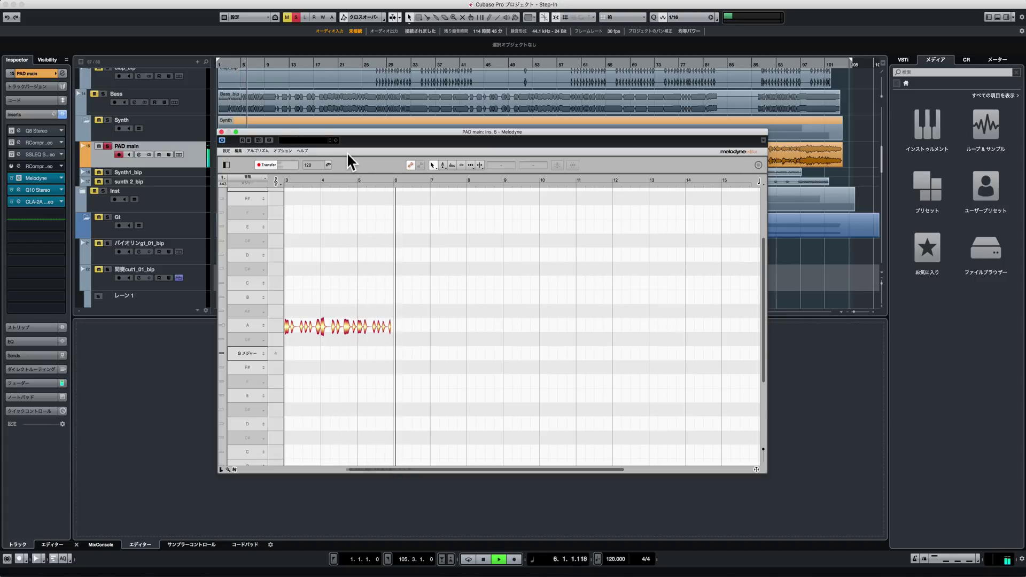
pyautogui.press('space')
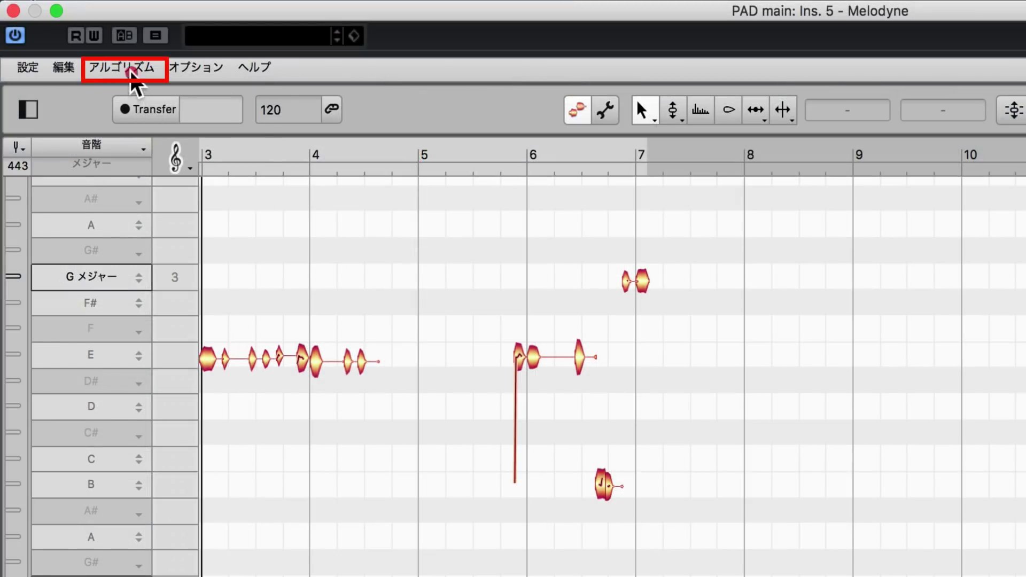
# Change the PAD main detection algorithm to polyphonic sustain (ポリフォニックサステイン) and redetect the notes.
pyautogui.click(132, 72)
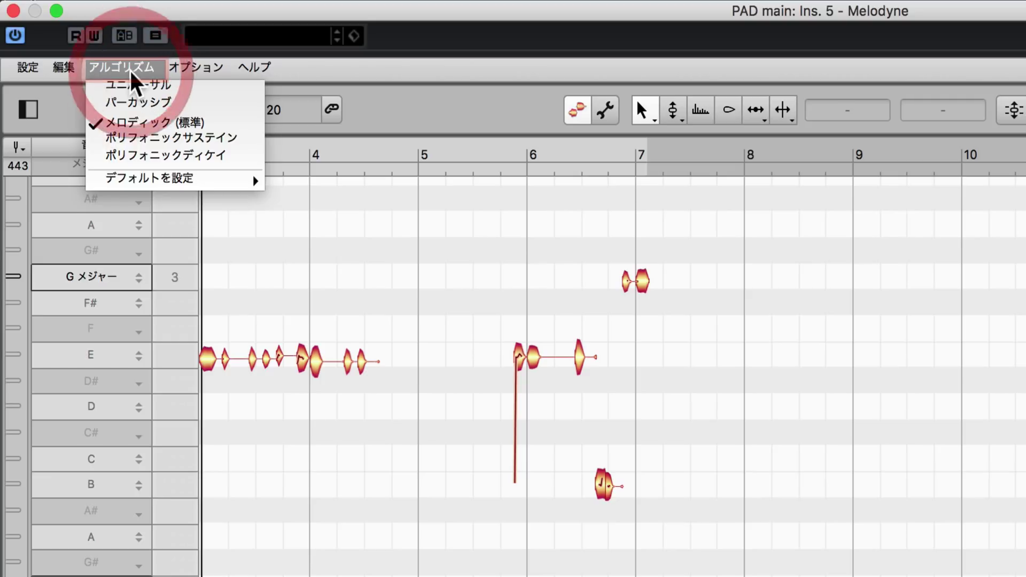
pyautogui.click(150, 140)
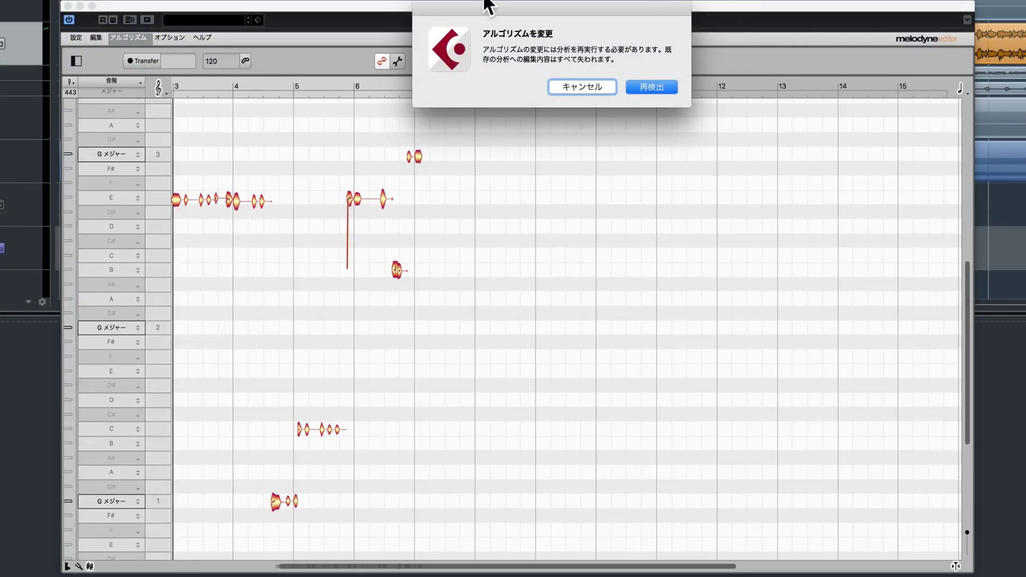
pyautogui.click(651, 84)
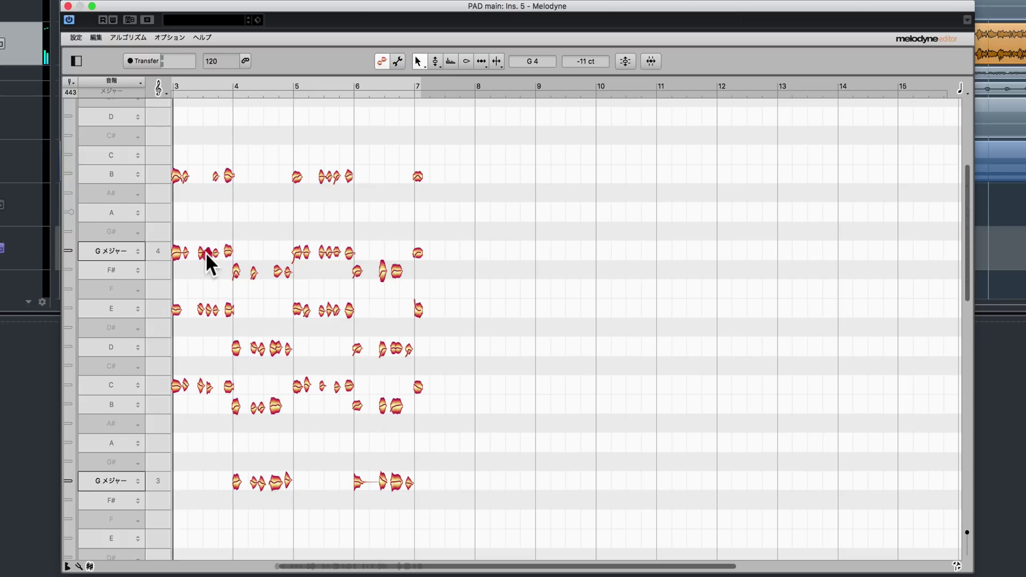
# Lower a G4 chord note in bar 3 to F#4 and an F#4 note in bar 4 to E4, and play the result.
pyautogui.moveTo(207, 255); pyautogui.dragTo(207, 272)
pyautogui.moveTo(273, 270); pyautogui.dragTo(276, 309)
pyautogui.press('space')
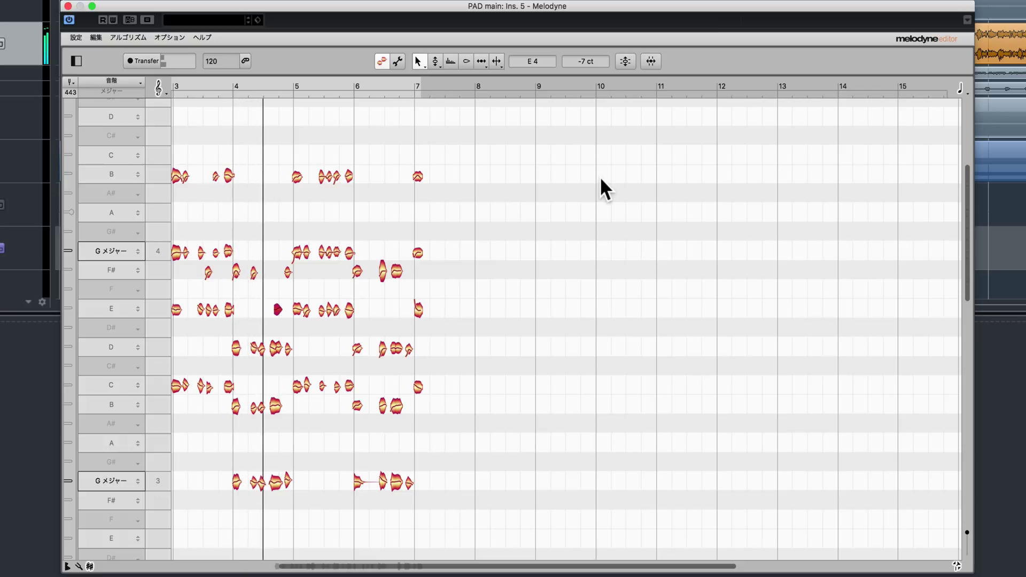
pyautogui.press('space')
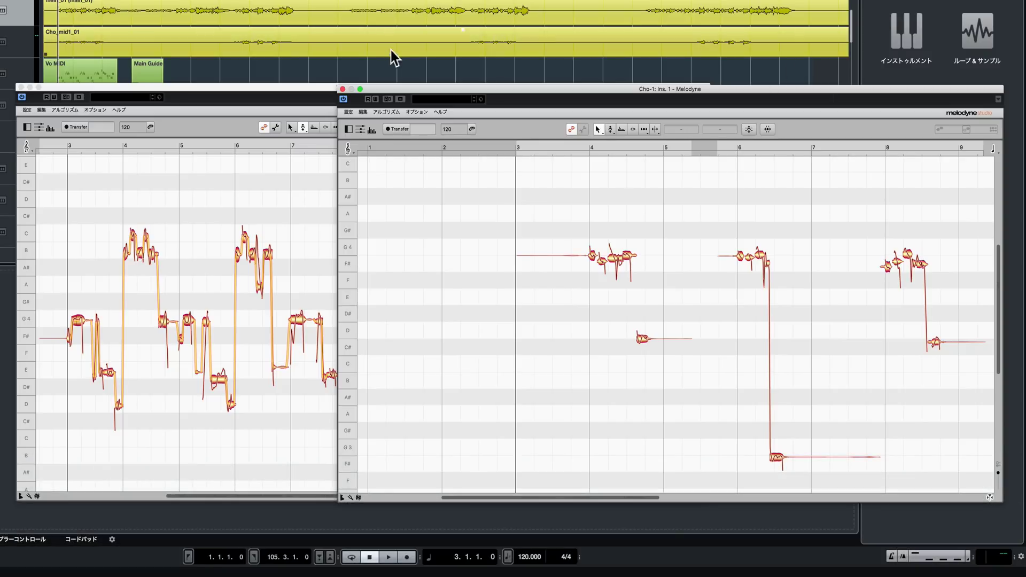
# Bring the Vo track's Melodyne window to the front and show its track list.
pyautogui.click(314, 86)
pyautogui.click(770, 94)
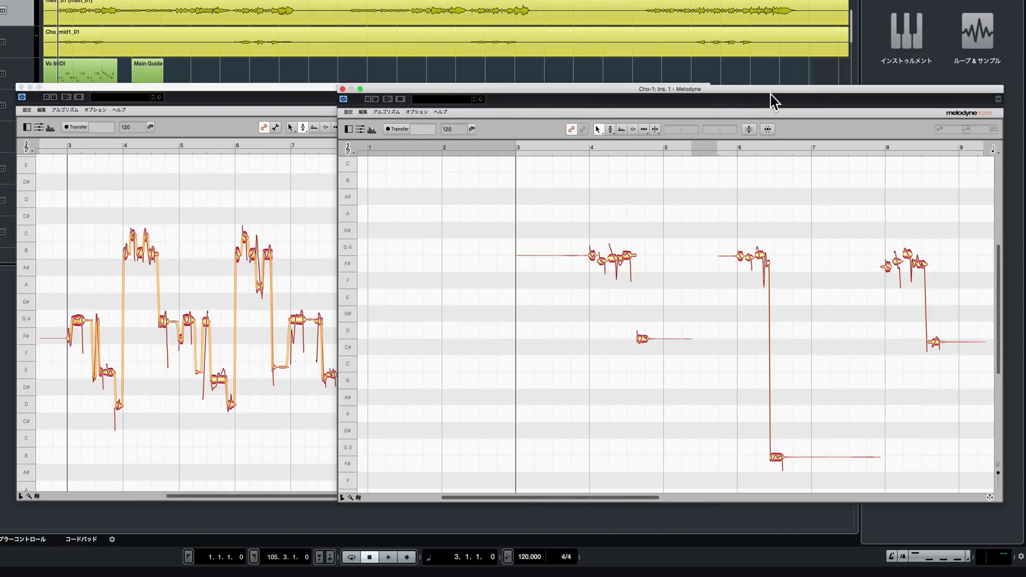
pyautogui.click(298, 88)
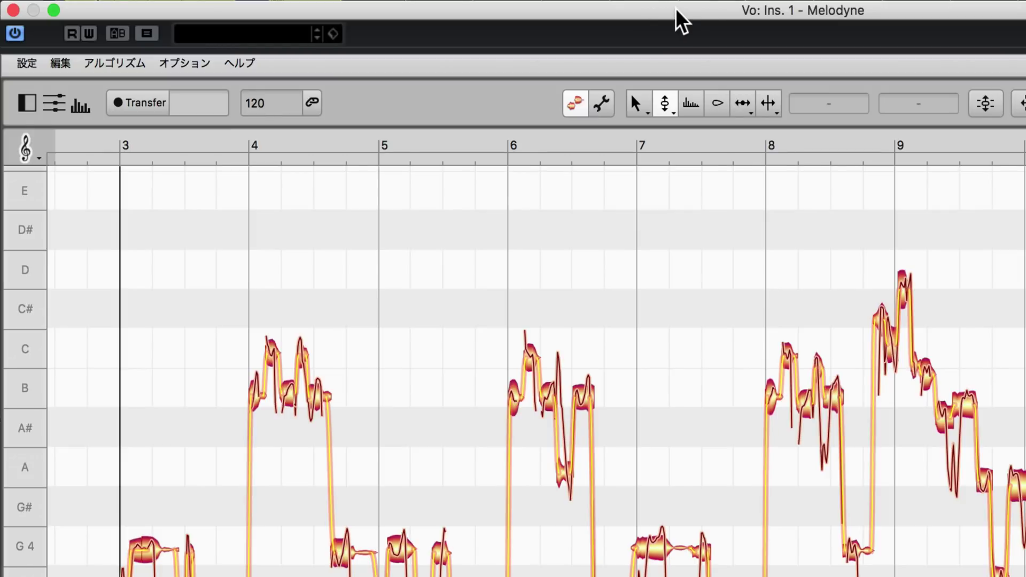
pyautogui.click(55, 103)
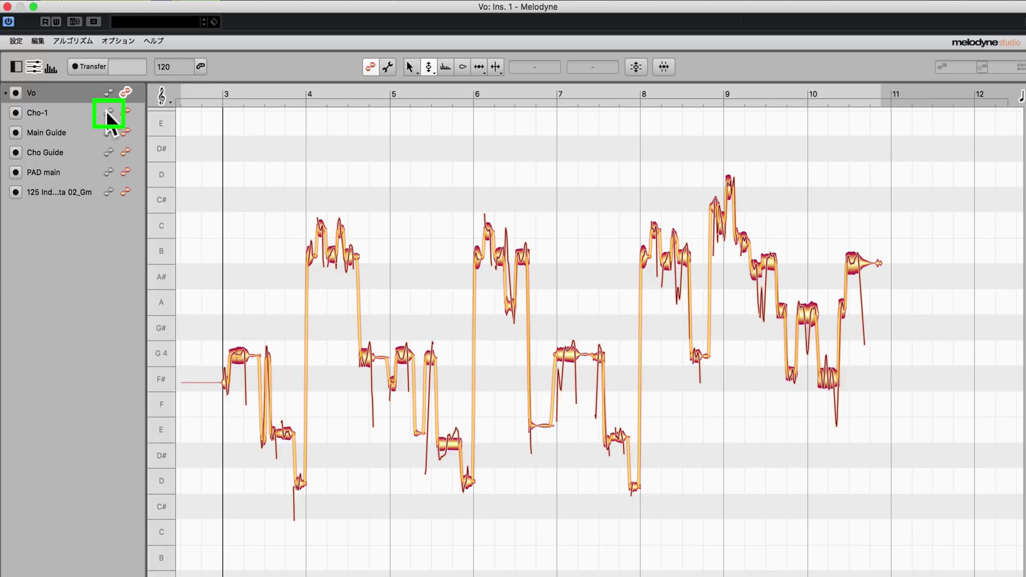
# Display Cho-1 and Cho Guide as reference notes behind Vo, then make Cho-1 and Vo editable together.
pyautogui.click(107, 112)
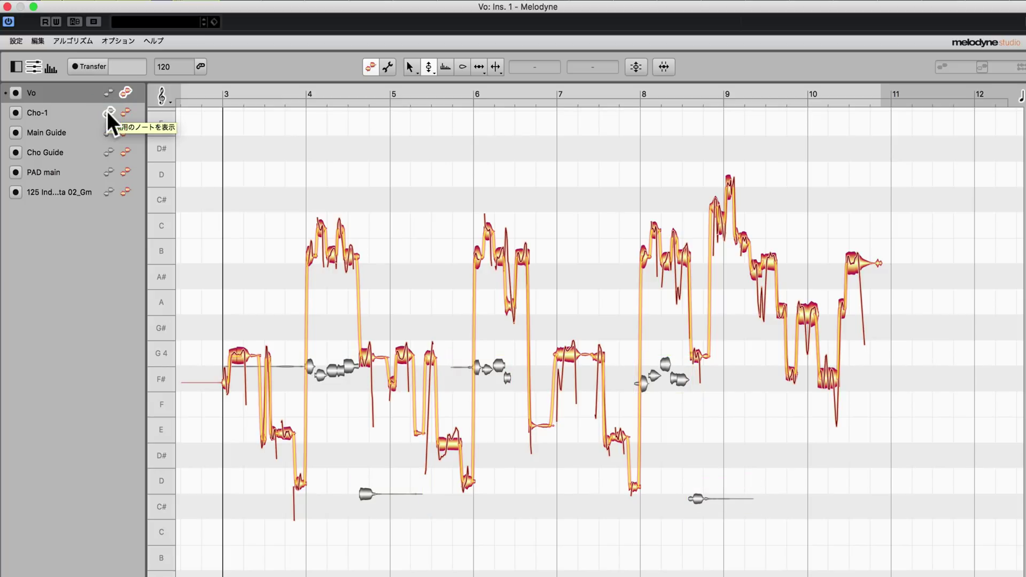
pyautogui.click(105, 150)
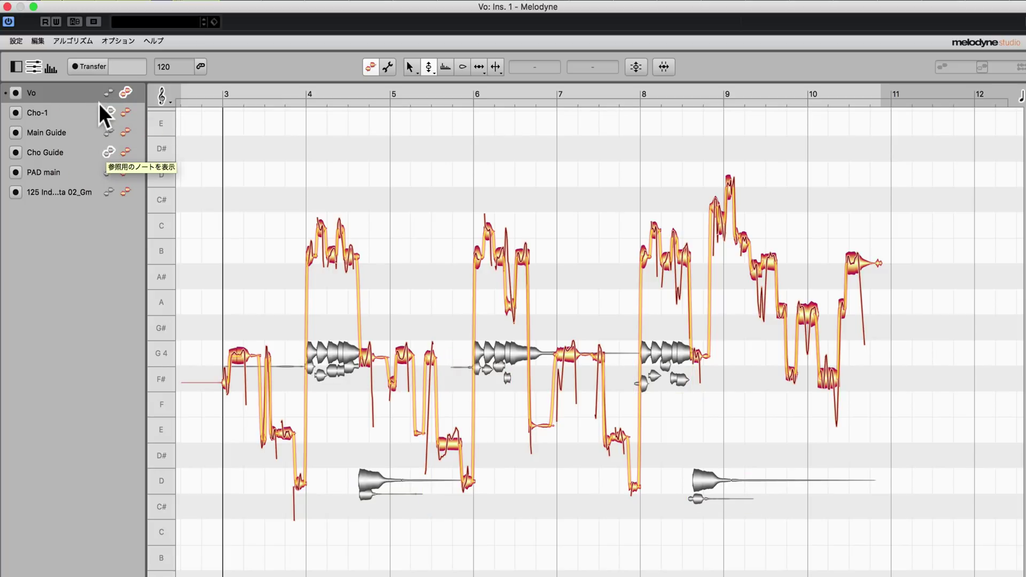
pyautogui.click(126, 111)
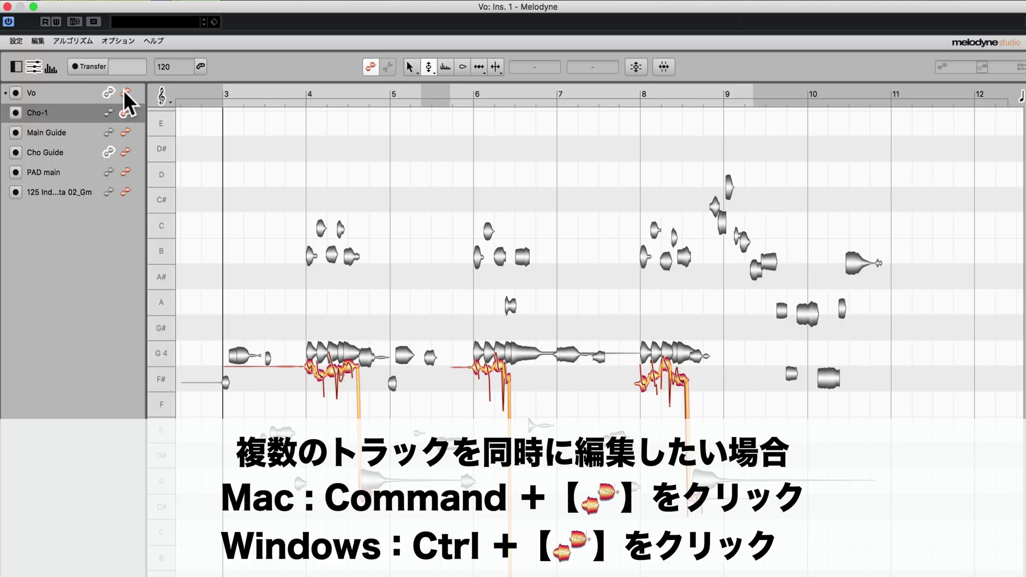
pyautogui.keyDown('super'); pyautogui.click(123, 91); pyautogui.keyUp('super')
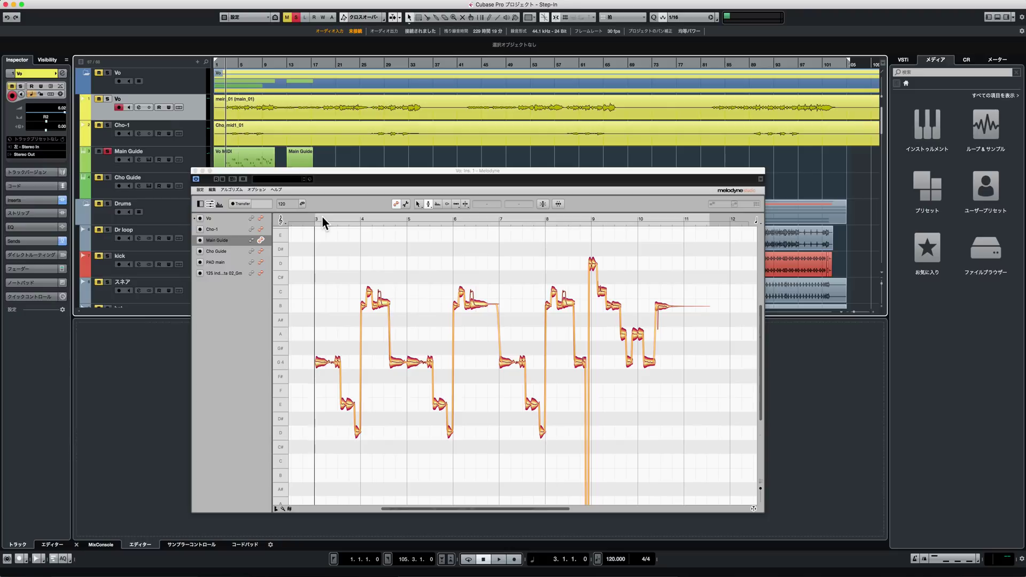
# Play the Main Guide melody, display it as reference notes behind Vo and raise the flat vocal note late in bar 5 to E.
pyautogui.press('space')
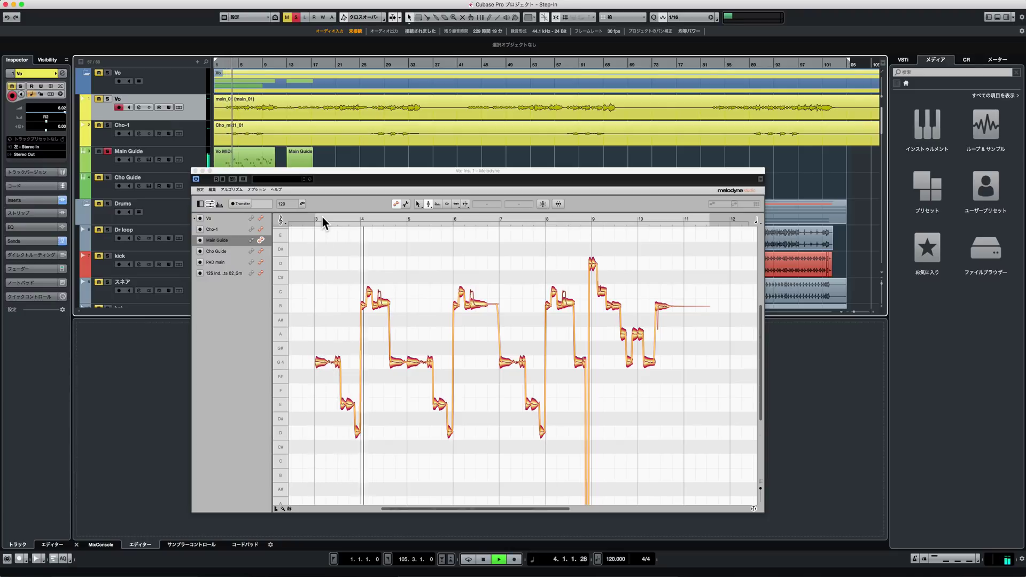
pyautogui.press('space')
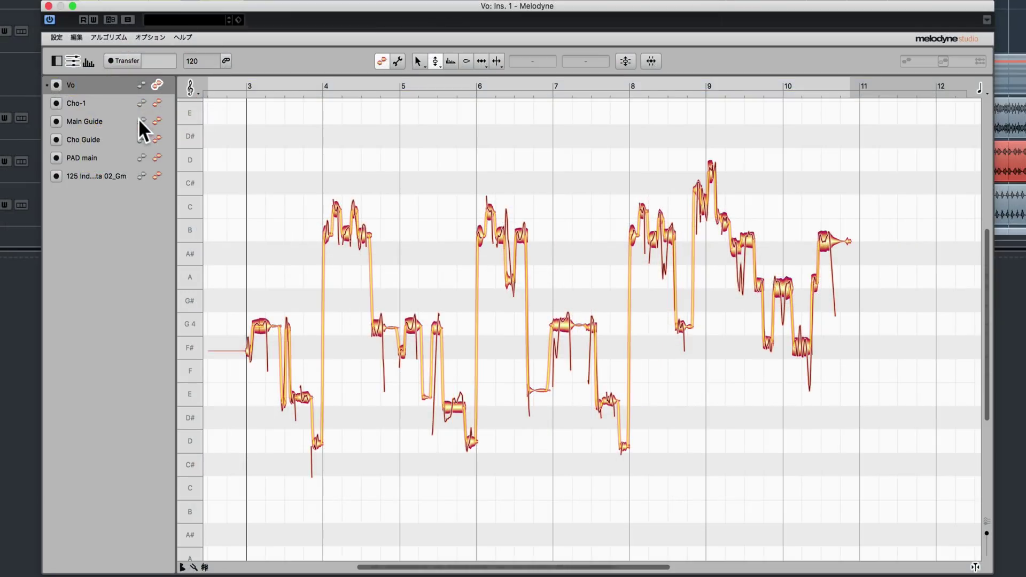
pyautogui.click(140, 119)
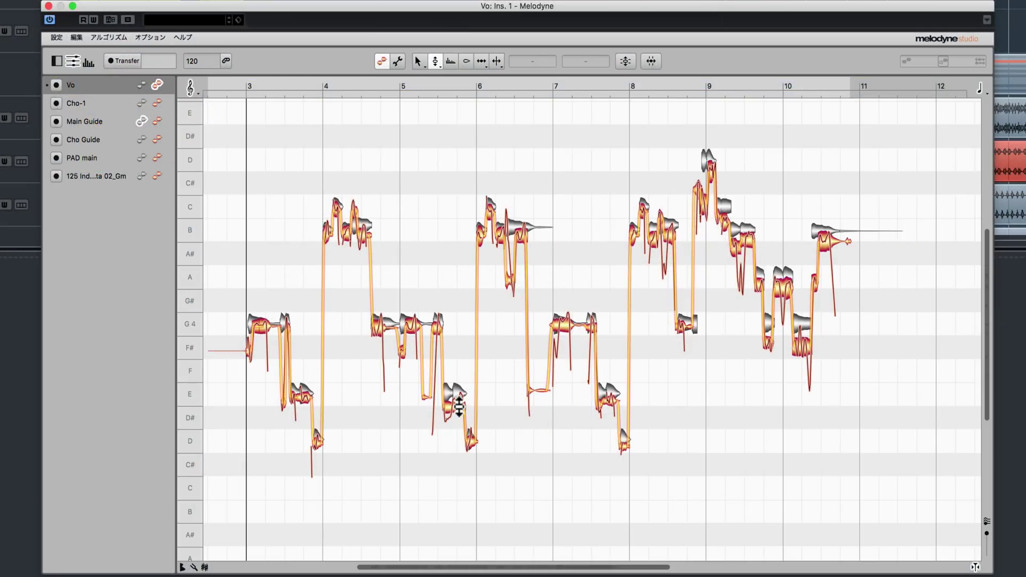
pyautogui.moveTo(458, 407); pyautogui.dragTo(458, 392)
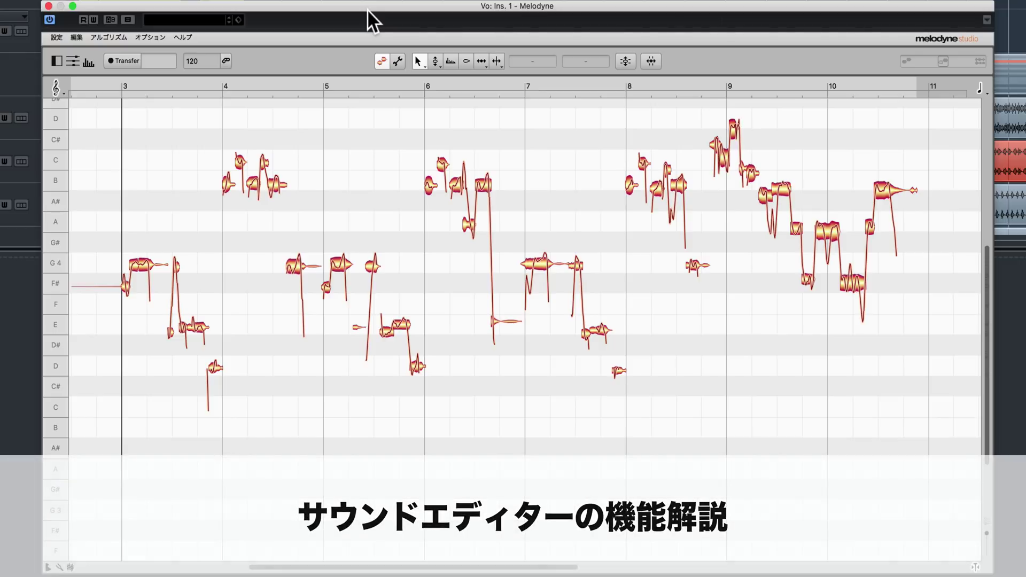
# In the Vo track's sound editor, raise harmonics 26 and 29, then lower the range of harmonics from about 19 to 34.
pyautogui.click(85, 64)
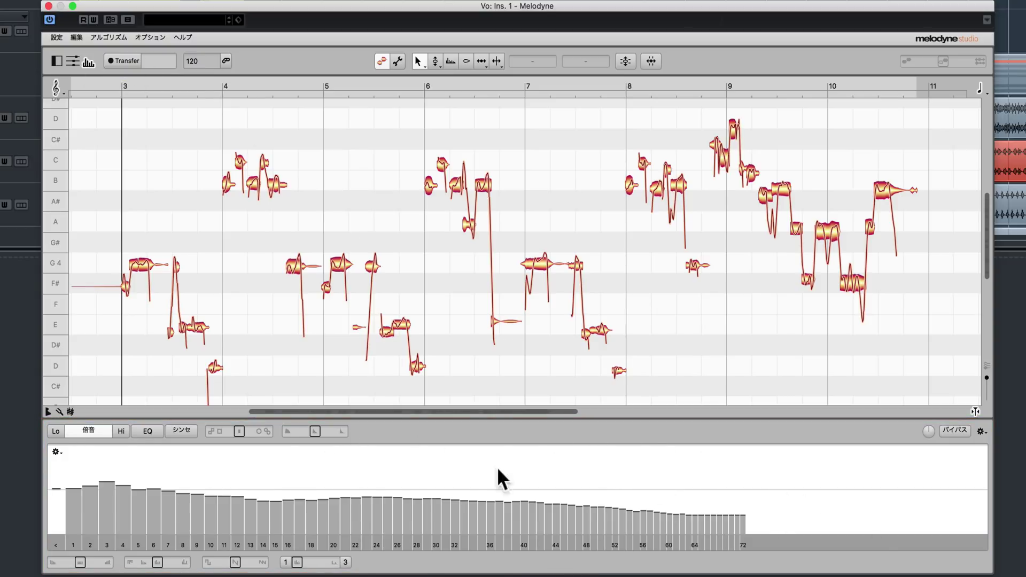
pyautogui.moveTo(397, 498); pyautogui.dragTo(417, 487)
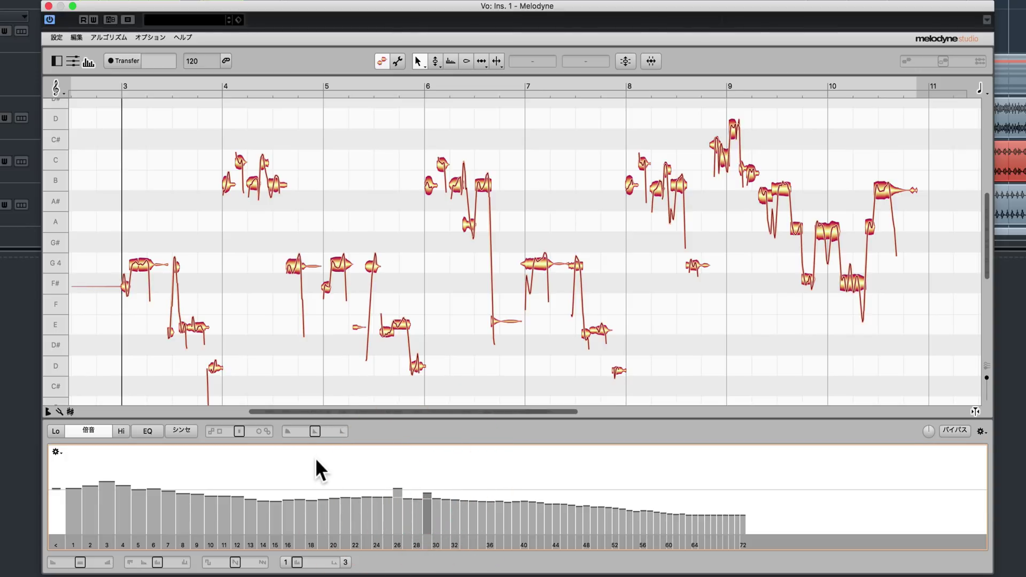
pyautogui.moveTo(316, 458); pyautogui.dragTo(473, 463)
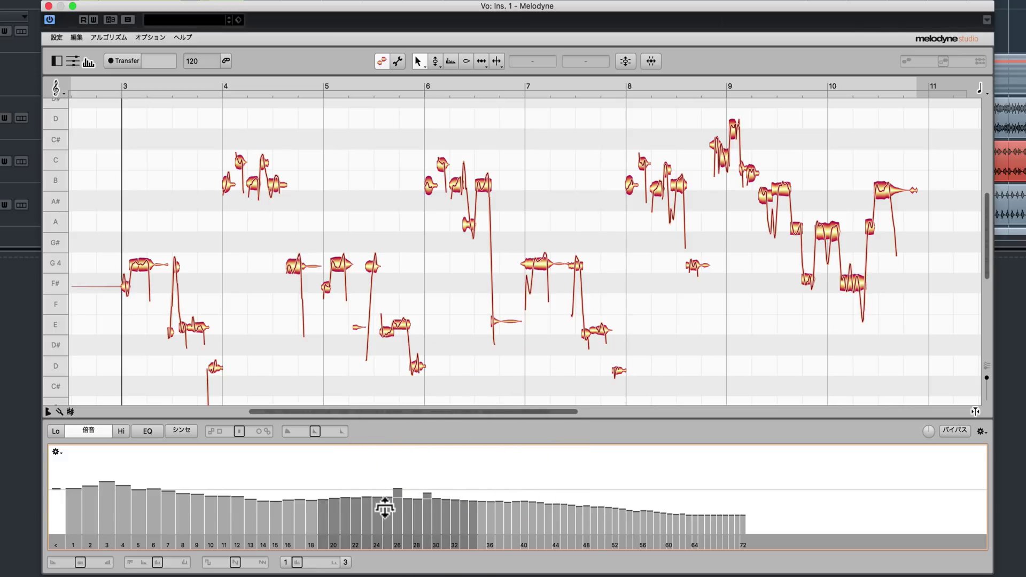
pyautogui.moveTo(374, 503)
pyautogui.mouseDown()
pyautogui.moveTo(373, 465)
pyautogui.moveTo(377, 527)
pyautogui.moveTo(383, 499)
pyautogui.moveTo(382, 516)
pyautogui.mouseUp()
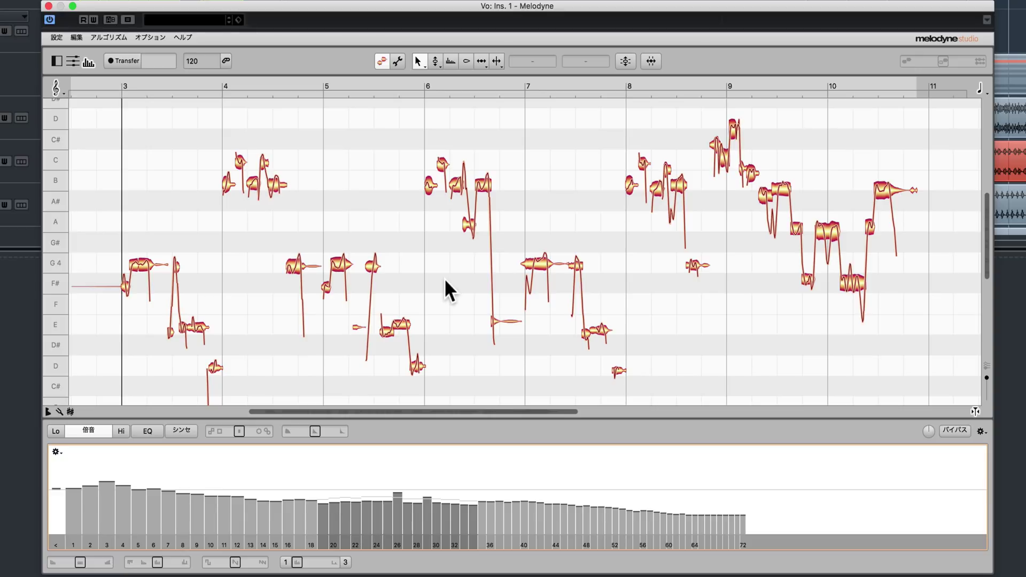
# Select the G note in the first half of bar 5, play the vocal with raised harmonic brilliance, and reset brilliance to 0%.
pyautogui.click(342, 265)
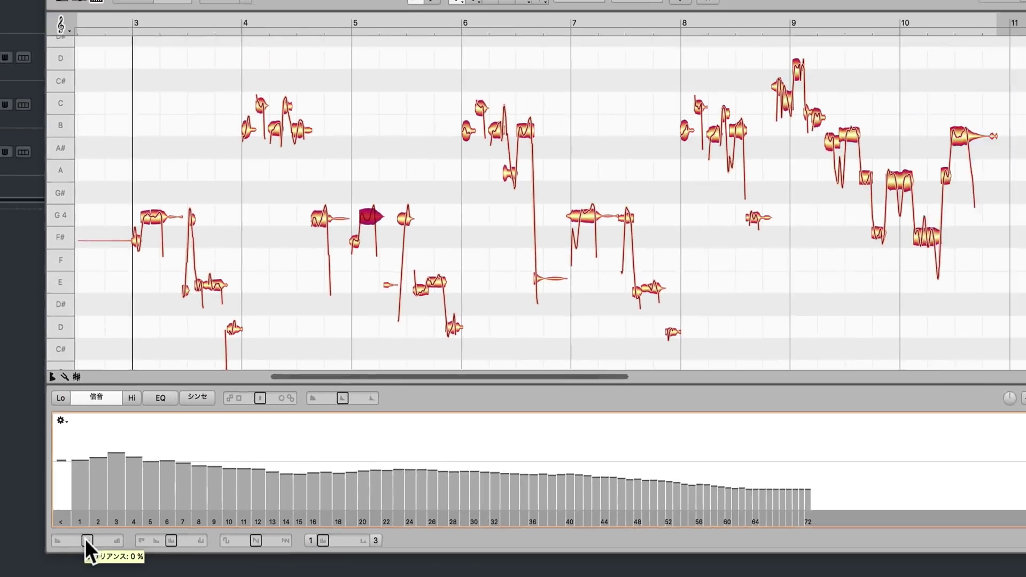
pyautogui.click(58, 523)
pyautogui.moveTo(97, 546)
pyautogui.mouseDown()
pyautogui.moveTo(110, 546)
pyautogui.moveTo(104, 552)
pyautogui.mouseUp()
pyautogui.press('space')
pyautogui.press('space')
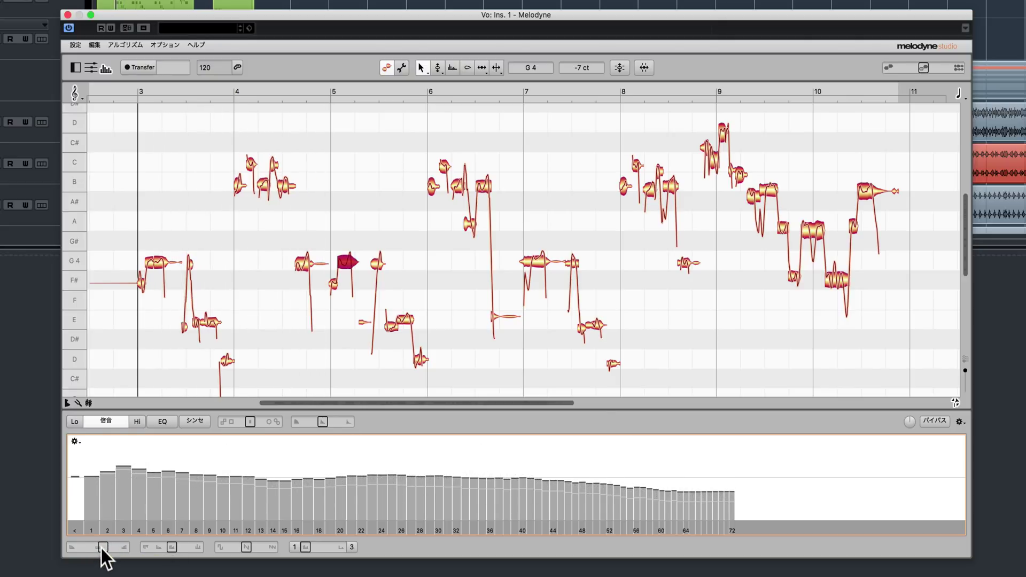
pyautogui.moveTo(100, 546)
pyautogui.press('space')
pyautogui.moveTo(101, 546)
pyautogui.mouseDown()
pyautogui.moveTo(82, 549)
pyautogui.moveTo(95, 549)
pyautogui.mouseUp()
pyautogui.press('space')
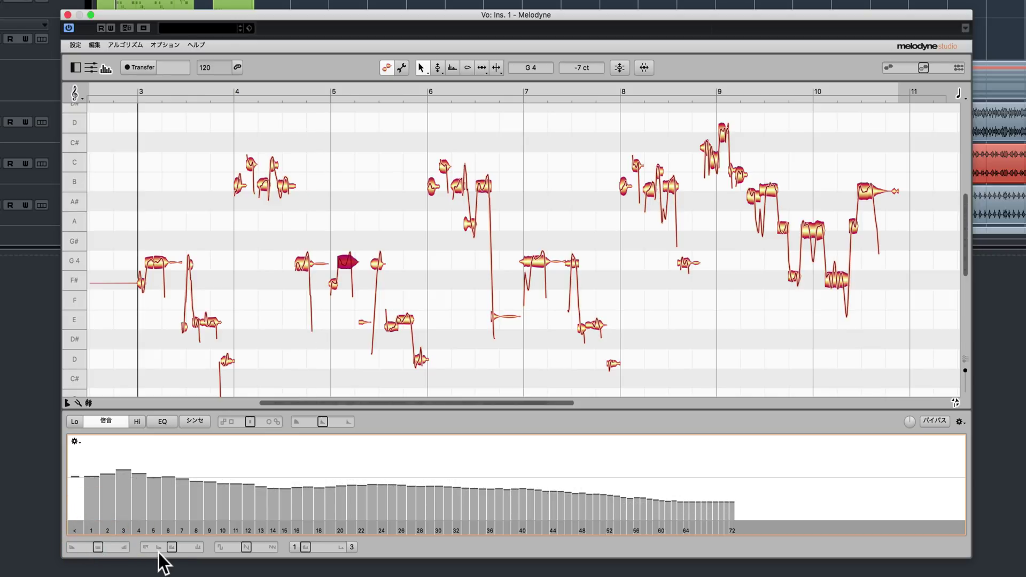
# Lower the contour of the harmonics, play the vocal, and reset the contour to neutral.
pyautogui.moveTo(170, 545)
pyautogui.mouseDown()
pyautogui.moveTo(194, 547)
pyautogui.moveTo(156, 550)
pyautogui.mouseUp()
pyautogui.press('space')
pyautogui.click(172, 547)
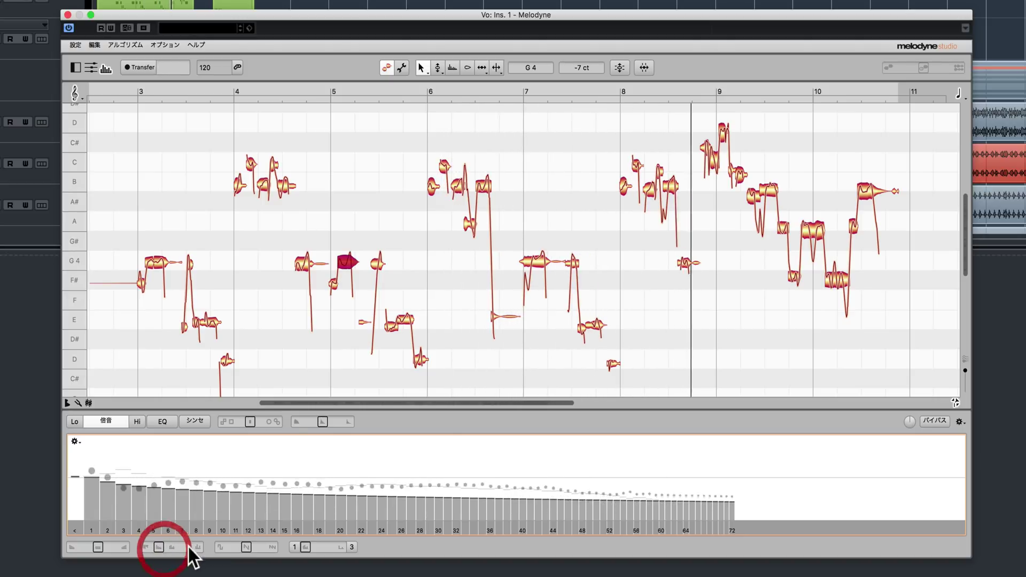
pyautogui.press('space')
# Try shifting the odd/even balance of the harmonics and the comb spacing while playing the vocal.
pyautogui.moveTo(247, 547)
pyautogui.mouseDown()
pyautogui.moveTo(270, 550)
pyautogui.moveTo(217, 551)
pyautogui.moveTo(243, 551)
pyautogui.mouseUp()
pyautogui.press('space')
pyautogui.moveTo(305, 549)
pyautogui.mouseDown()
pyautogui.moveTo(333, 547)
pyautogui.moveTo(302, 549)
pyautogui.mouseUp()
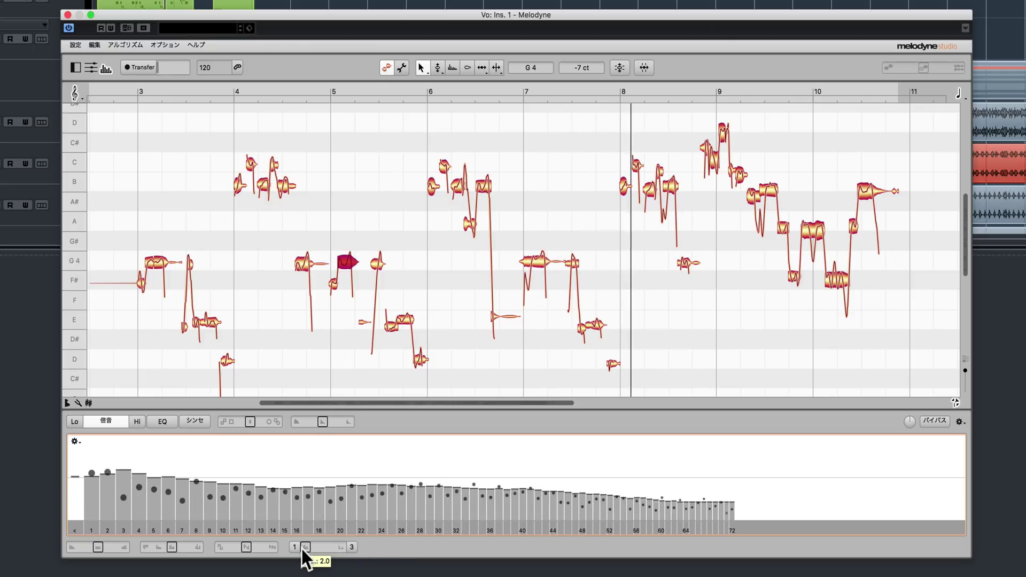
# In the sound editor's EQ, lower the range from about 310 to 710 Hz with a dip near 440 Hz, and apply the strongest comb pattern.
pyautogui.click(161, 422)
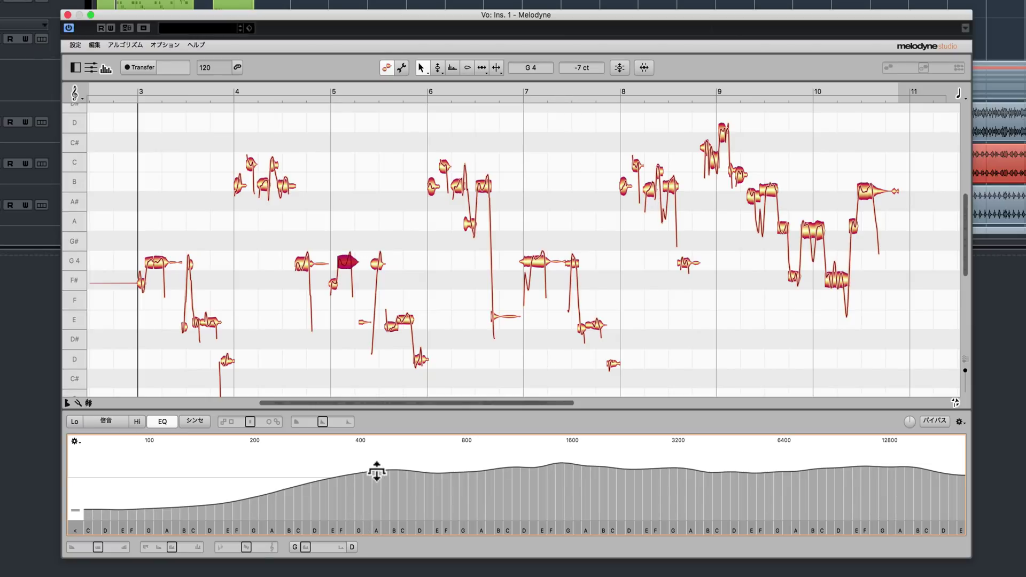
pyautogui.moveTo(377, 471); pyautogui.dragTo(378, 482)
pyautogui.moveTo(324, 459); pyautogui.dragTo(450, 458)
pyautogui.moveTo(392, 479)
pyautogui.mouseDown()
pyautogui.moveTo(395, 488)
pyautogui.moveTo(396, 470)
pyautogui.moveTo(397, 488)
pyautogui.moveTo(383, 475)
pyautogui.mouseUp()
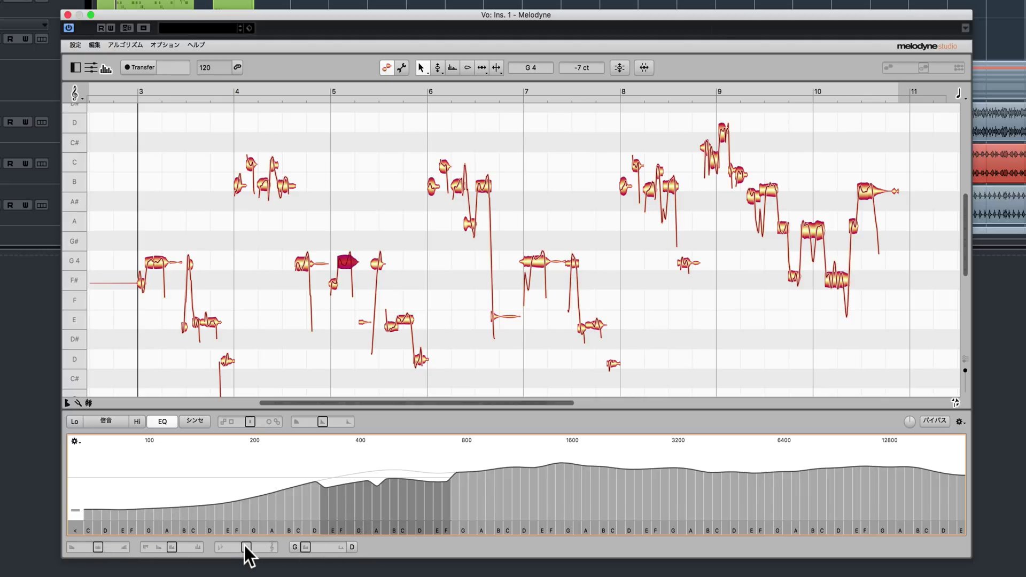
pyautogui.moveTo(246, 546); pyautogui.dragTo(313, 552)
pyautogui.press('space')
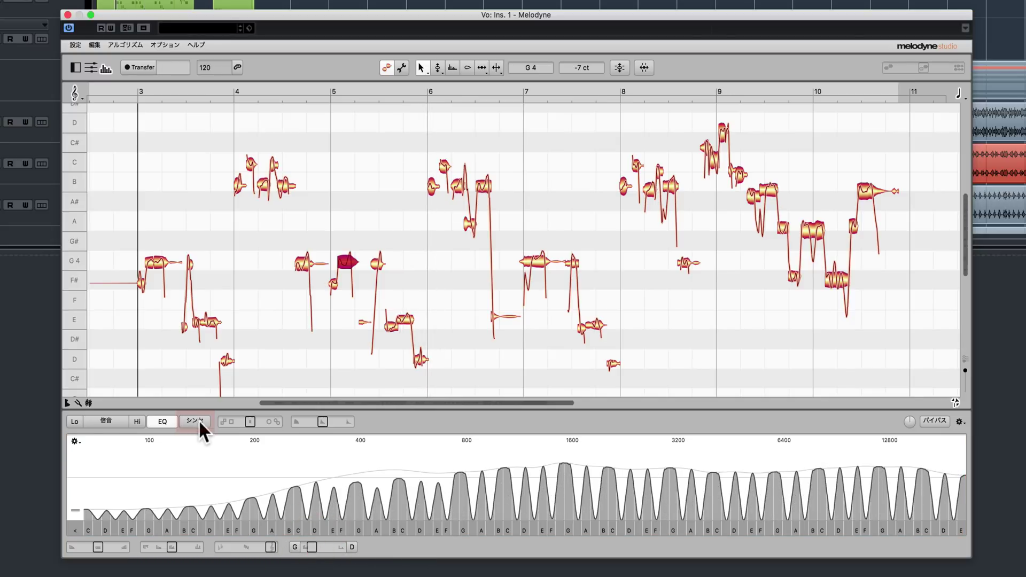
# Shape the synth envelopes with a raised spectrum start, a lowered formant start and a minimum volume start, and play the result.
pyautogui.click(199, 420)
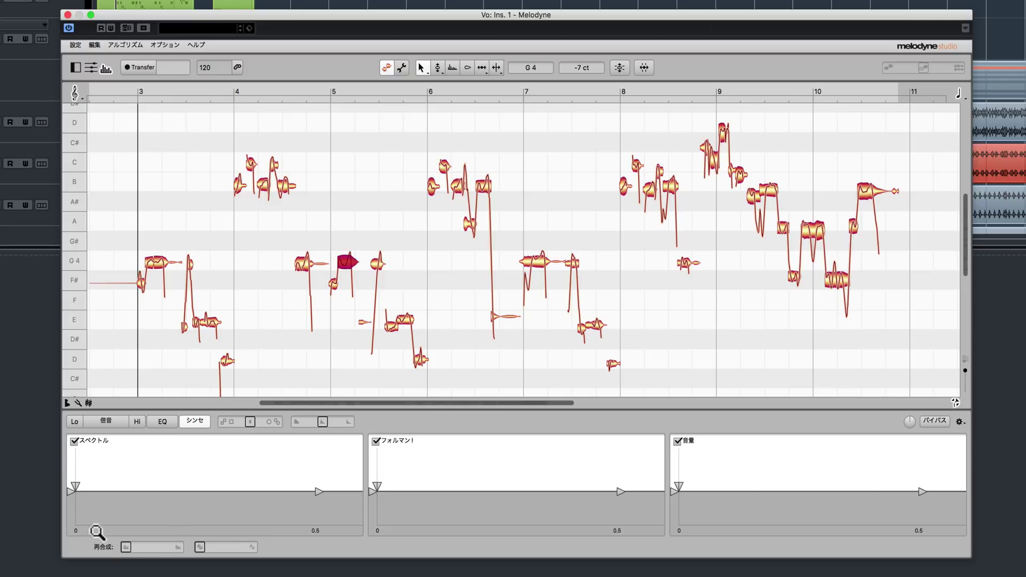
pyautogui.moveTo(75, 485); pyautogui.dragTo(142, 462)
pyautogui.moveTo(385, 484); pyautogui.dragTo(512, 499)
pyautogui.moveTo(688, 483); pyautogui.dragTo(725, 533)
pyautogui.press('space')
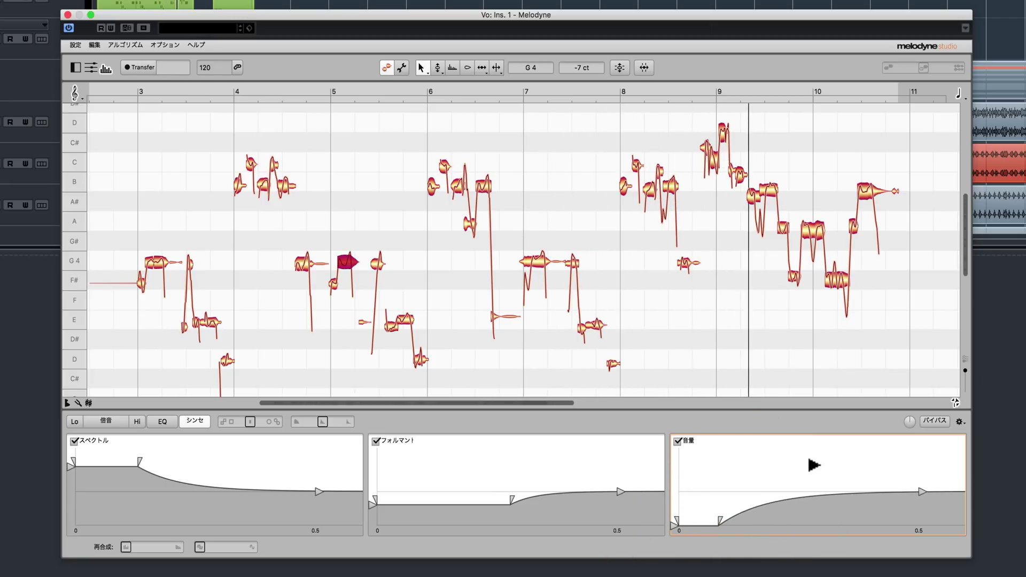
pyautogui.press('space')
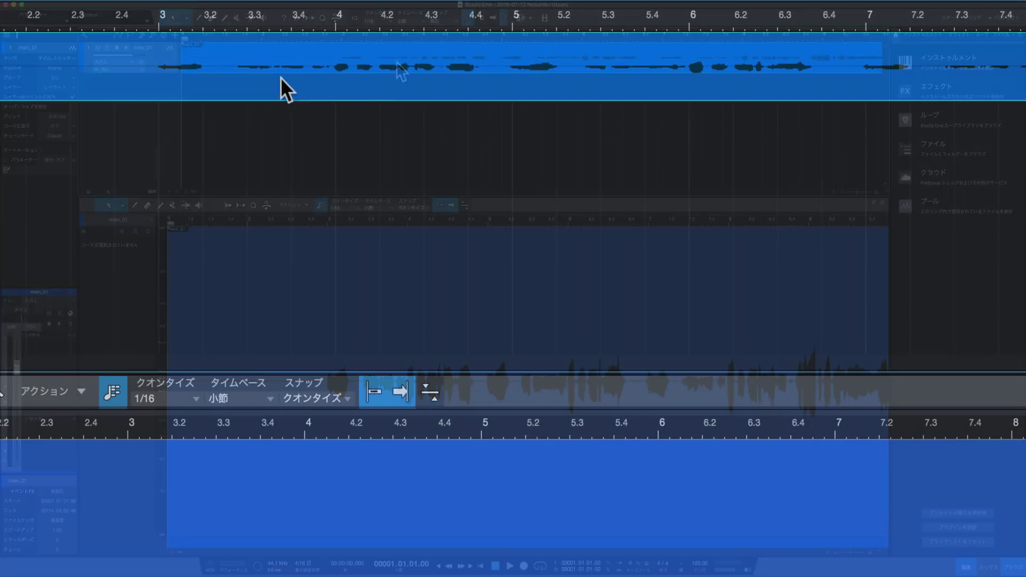
# In Studio One, open the main_01 audio event for editing in Melodyne.
pyautogui.rightClick(395, 62)
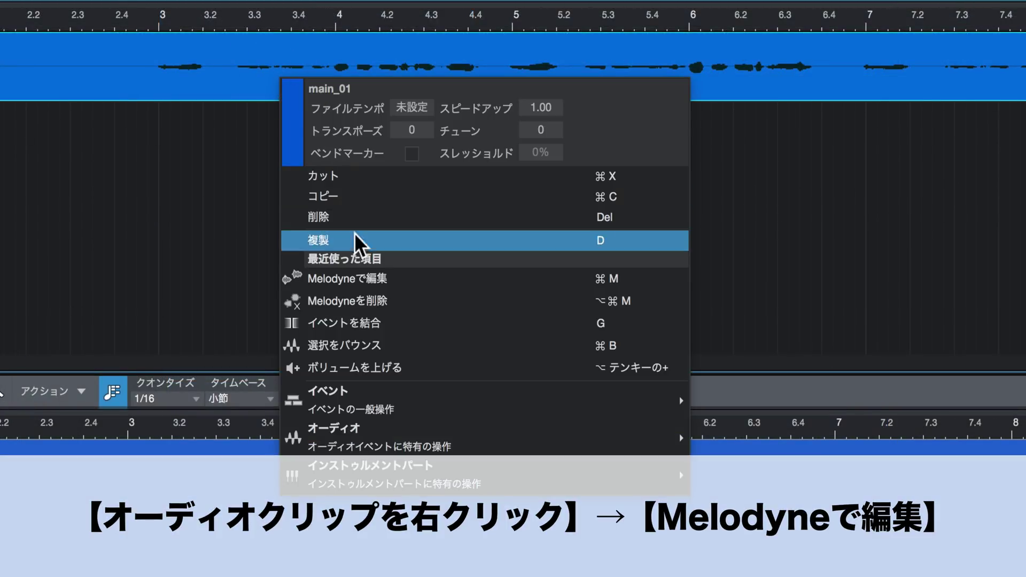
pyautogui.click(377, 277)
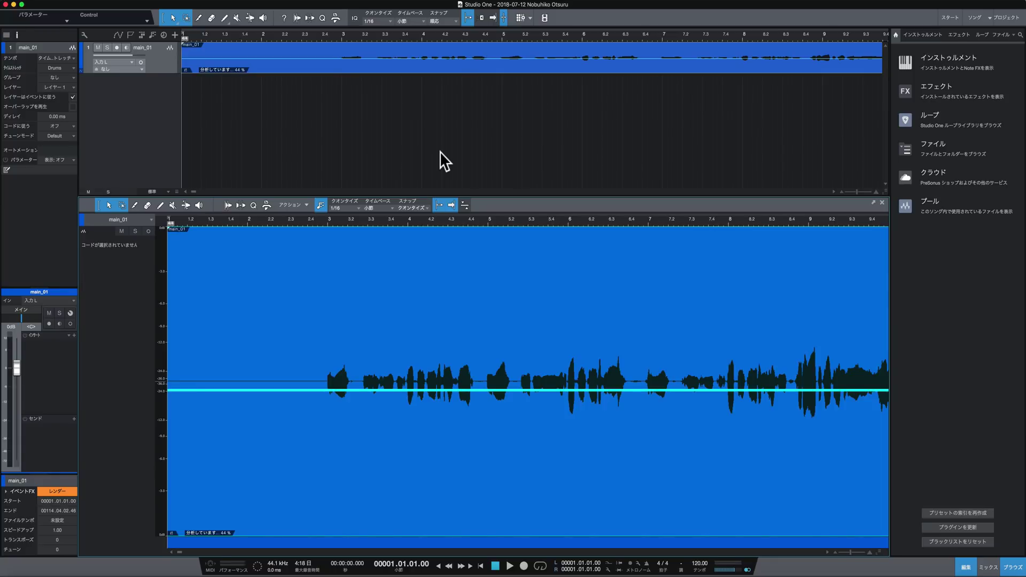
pyautogui.click(437, 60)
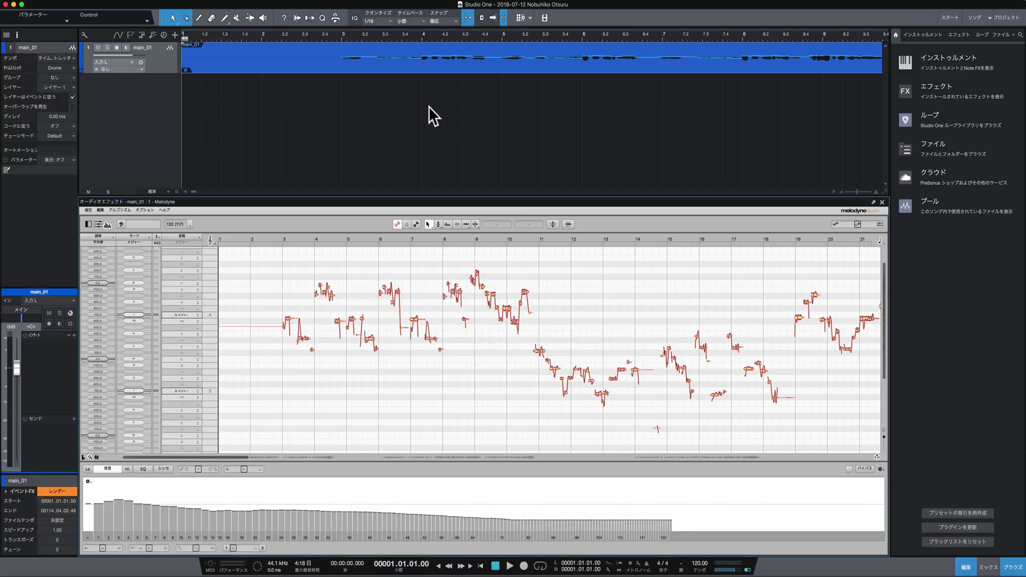
# Split the main_01 event at bar 4 and move its second part so that it starts just past 4.2.
pyautogui.press('3')
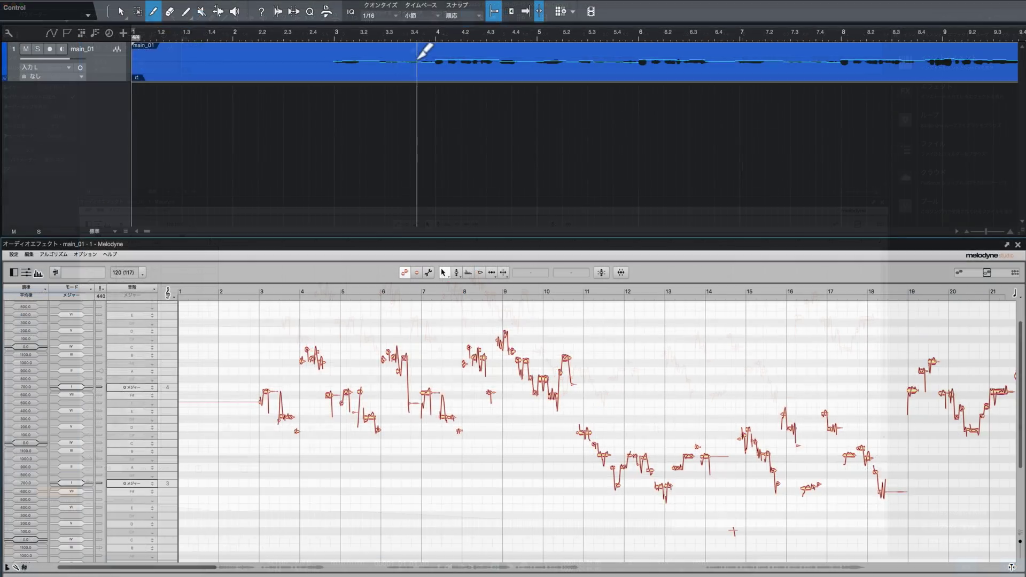
pyautogui.click(439, 63)
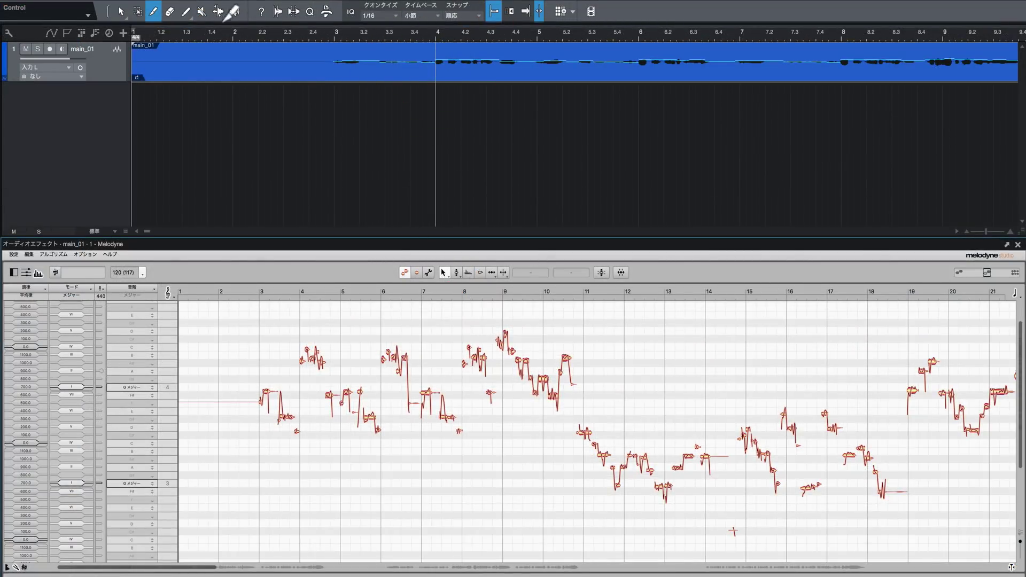
pyautogui.press('1')
pyautogui.moveTo(485, 83); pyautogui.dragTo(513, 83)
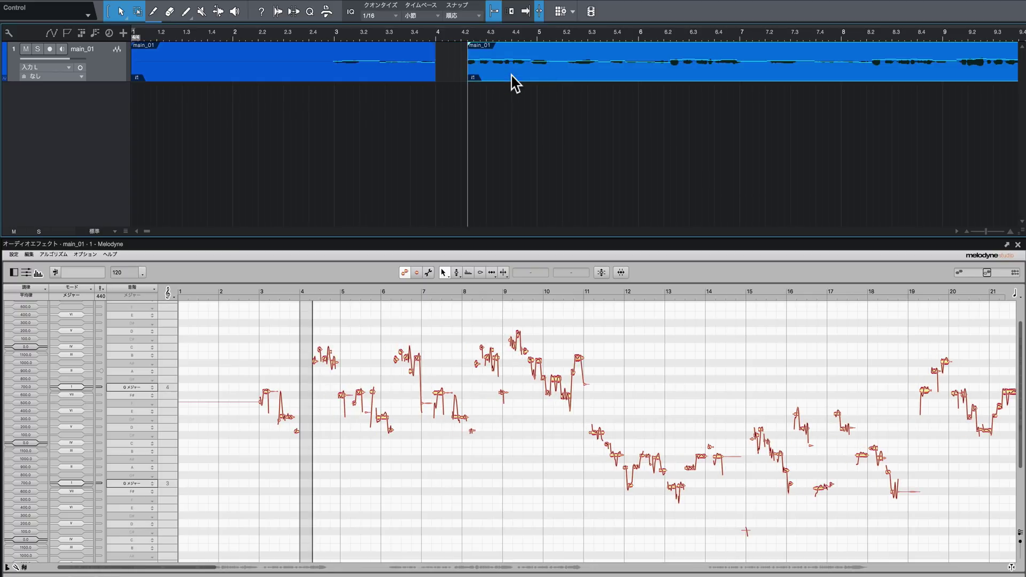